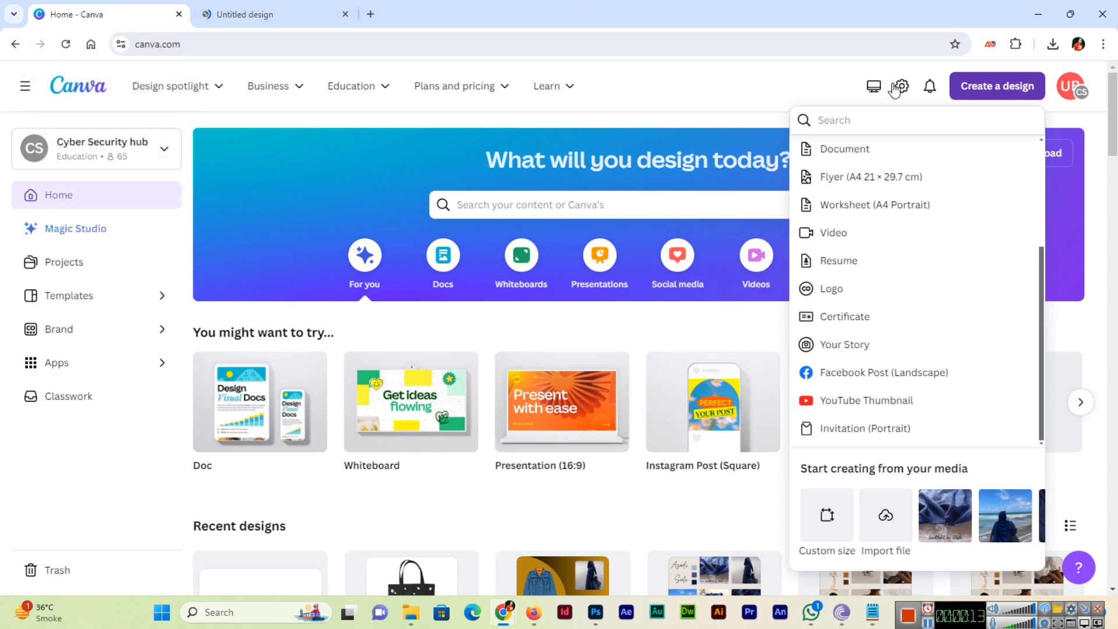
# Create a blank Flyer (A4 21 × 29.7 cm) design and open its options for adding guides.
pyautogui.scroll(3, 901, 321)
pyautogui.click(881, 347)
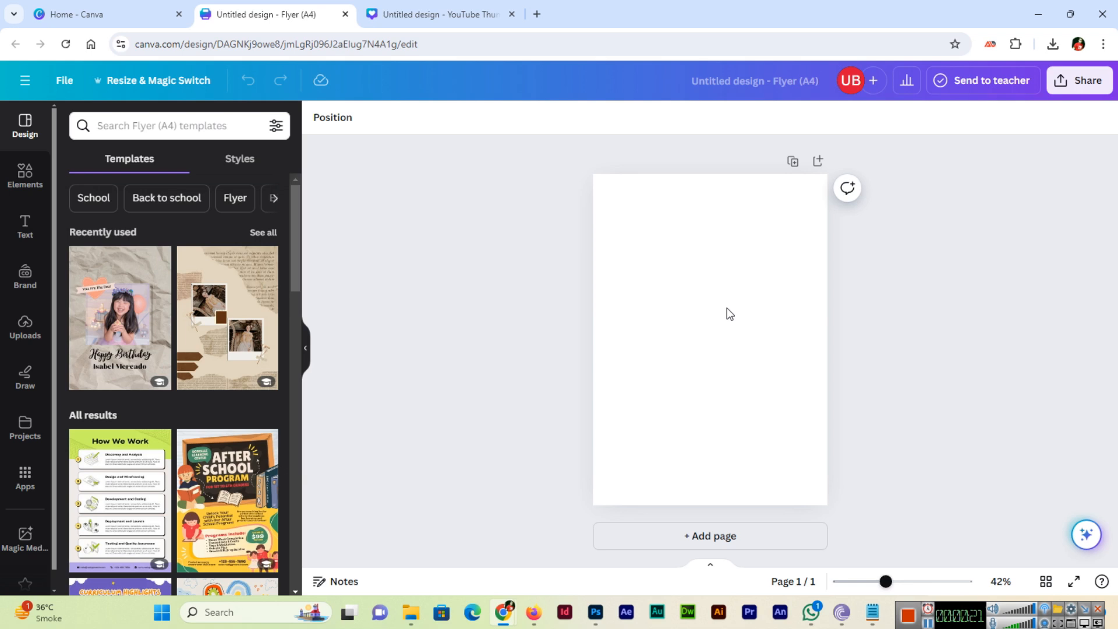
pyautogui.click(64, 80)
pyautogui.moveTo(144, 254)
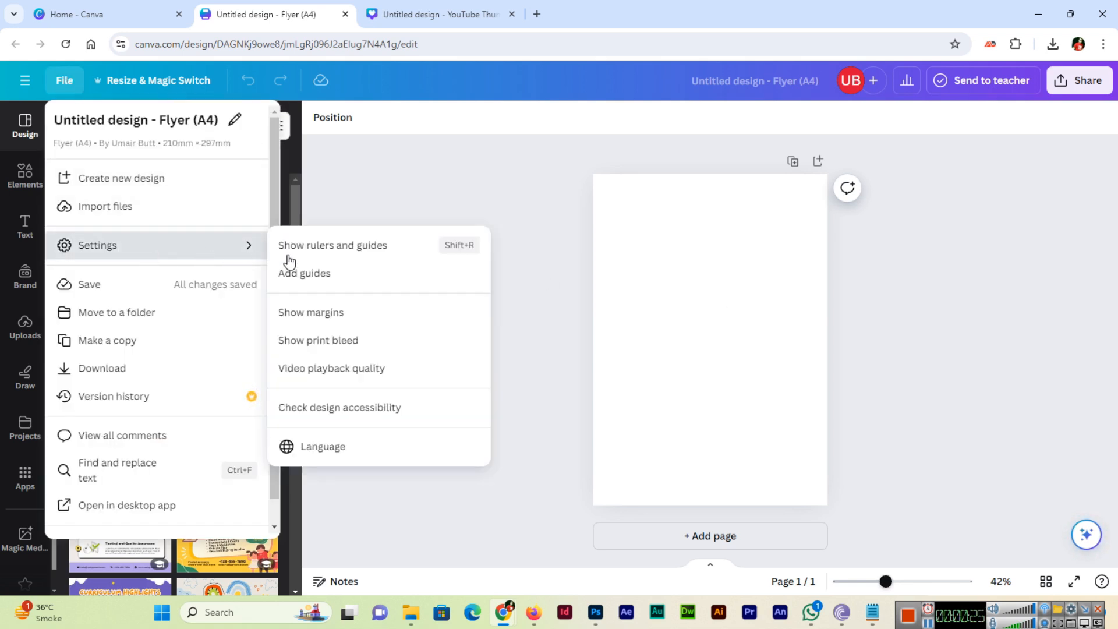
pyautogui.click(325, 284)
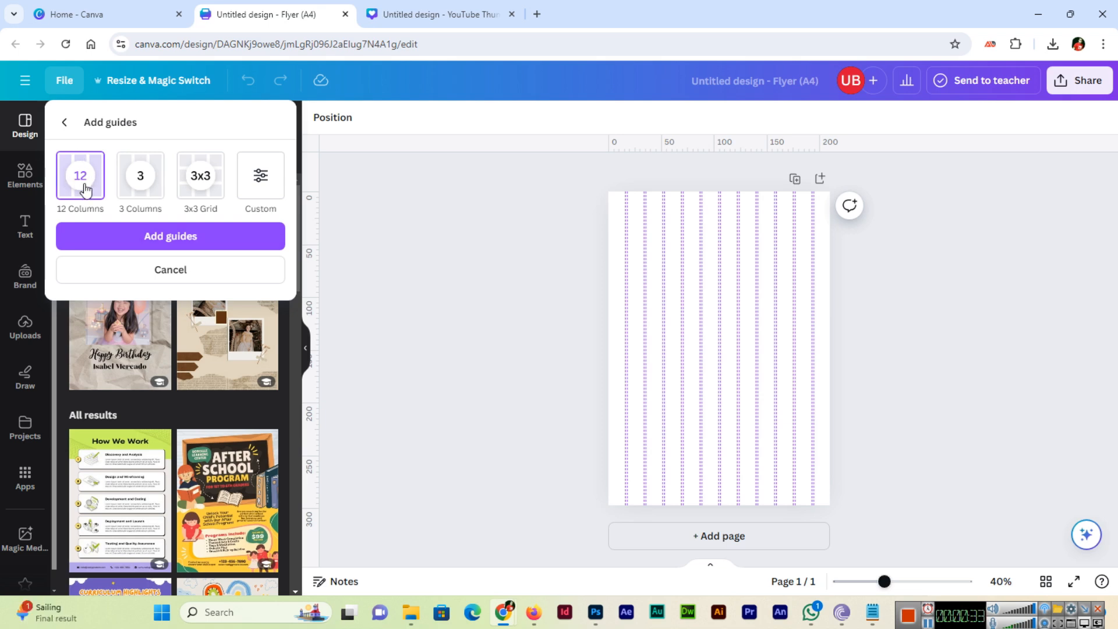
# Preview the 3 Columns, 3x3 Grid and 12 Columns guide presets on the page.
pyautogui.click(135, 191)
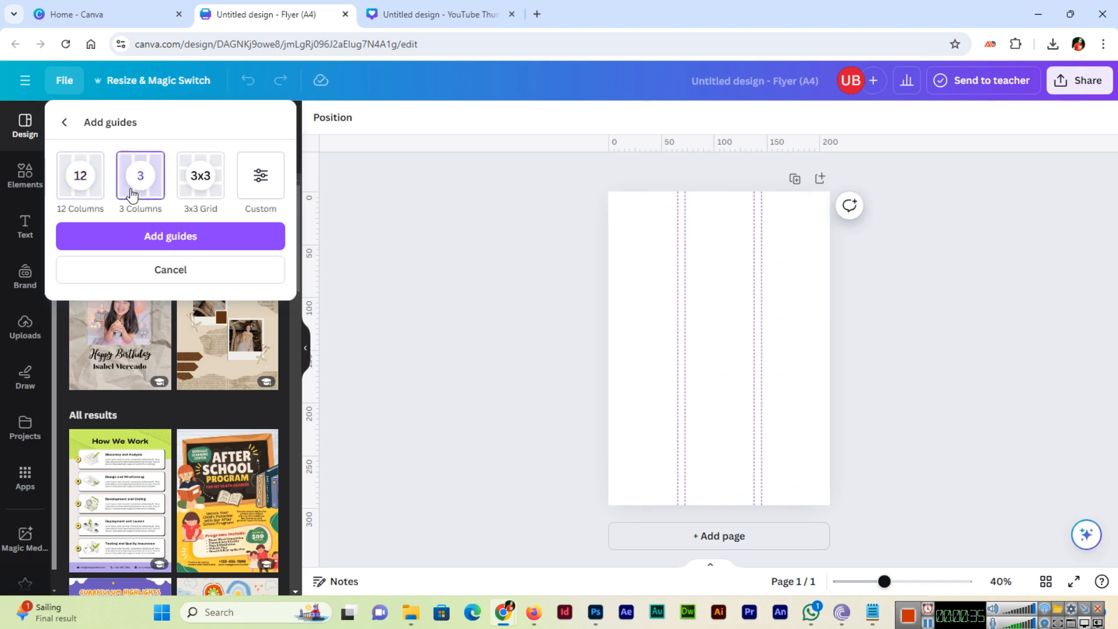
pyautogui.click(212, 199)
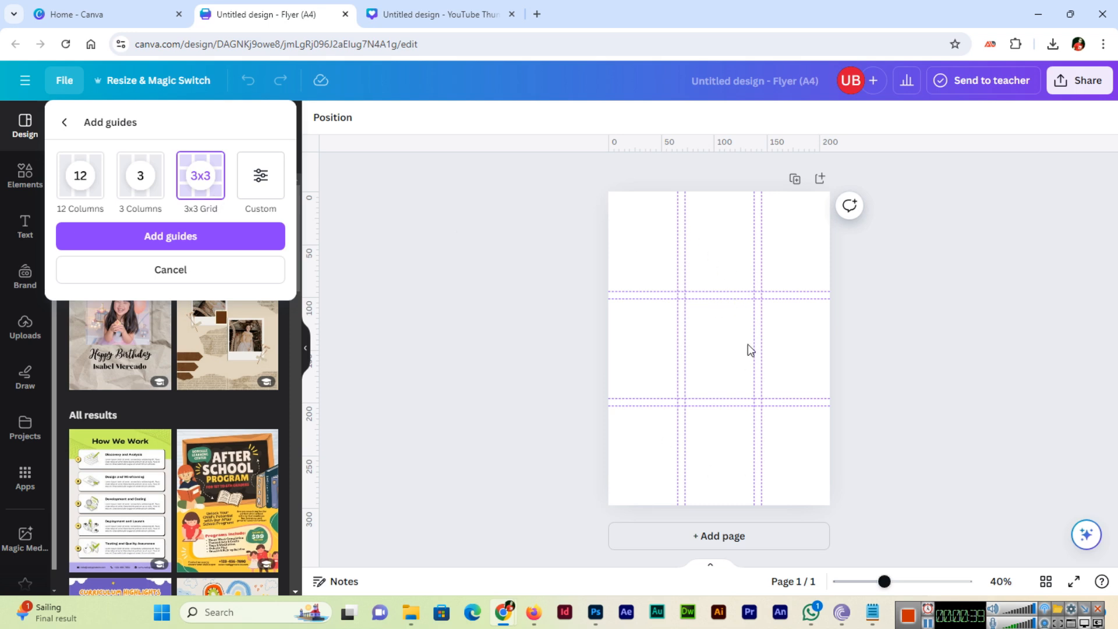
pyautogui.click(83, 201)
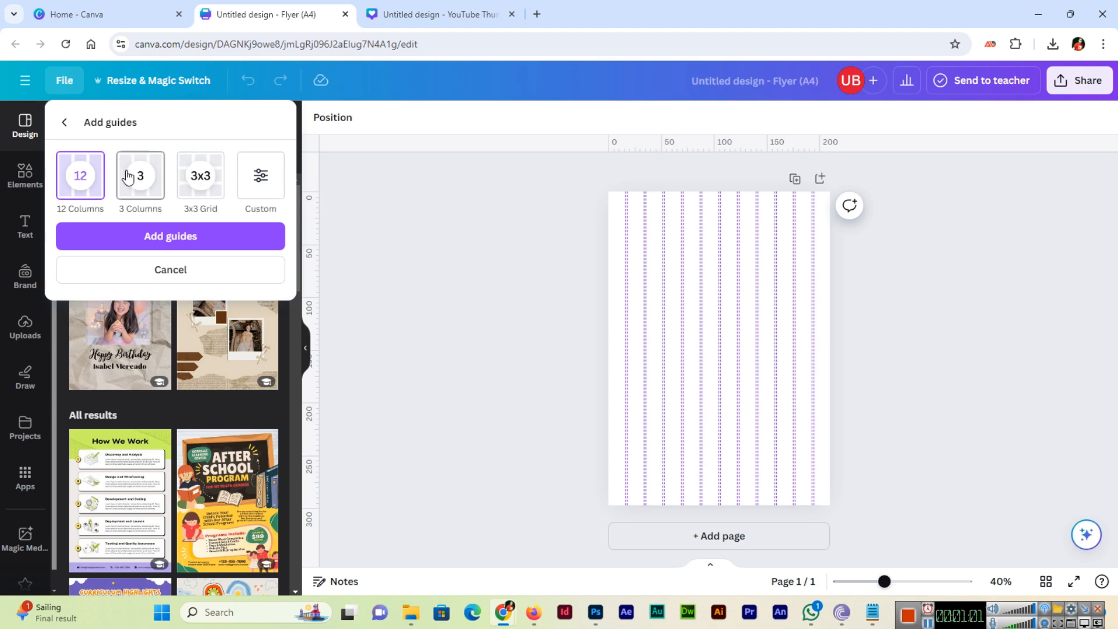
# Switch the guides to a custom layout and open the column count for editing.
pyautogui.click(263, 187)
pyautogui.click(68, 255)
pyautogui.hotkey('ctrl', 'a')
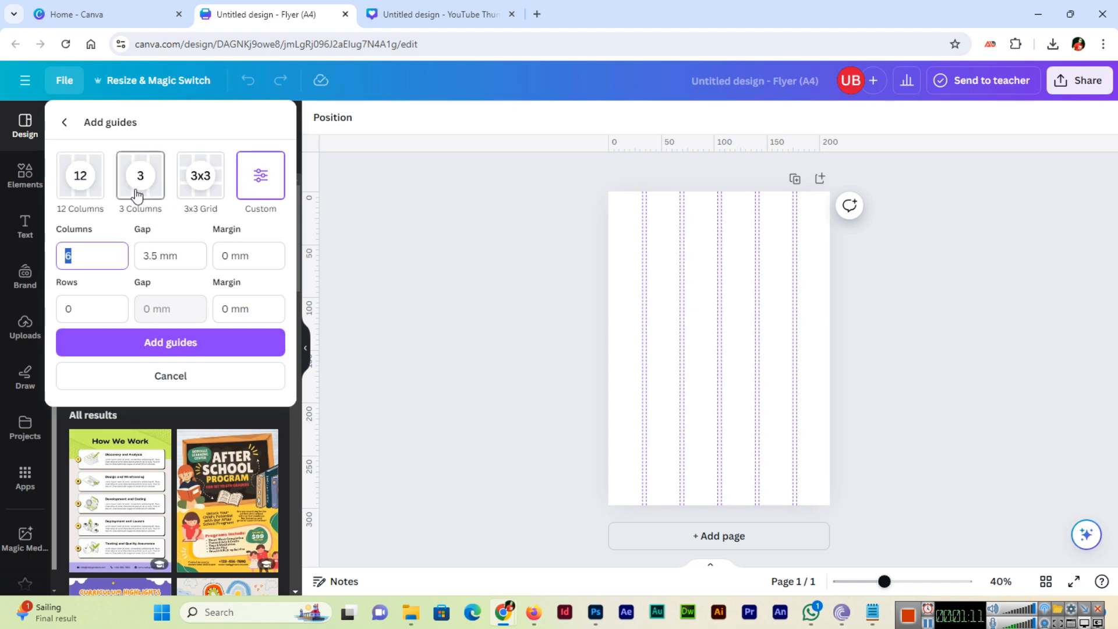
# Try 9 and then 16 columns for the custom guides.
pyautogui.click(94, 254)
pyautogui.hotkey('ctrl', 'a')
pyautogui.write('9')
pyautogui.press('Tab')
pyautogui.hotkey('shift', 'Tab')
pyautogui.write('16')
pyautogui.press('Tab')
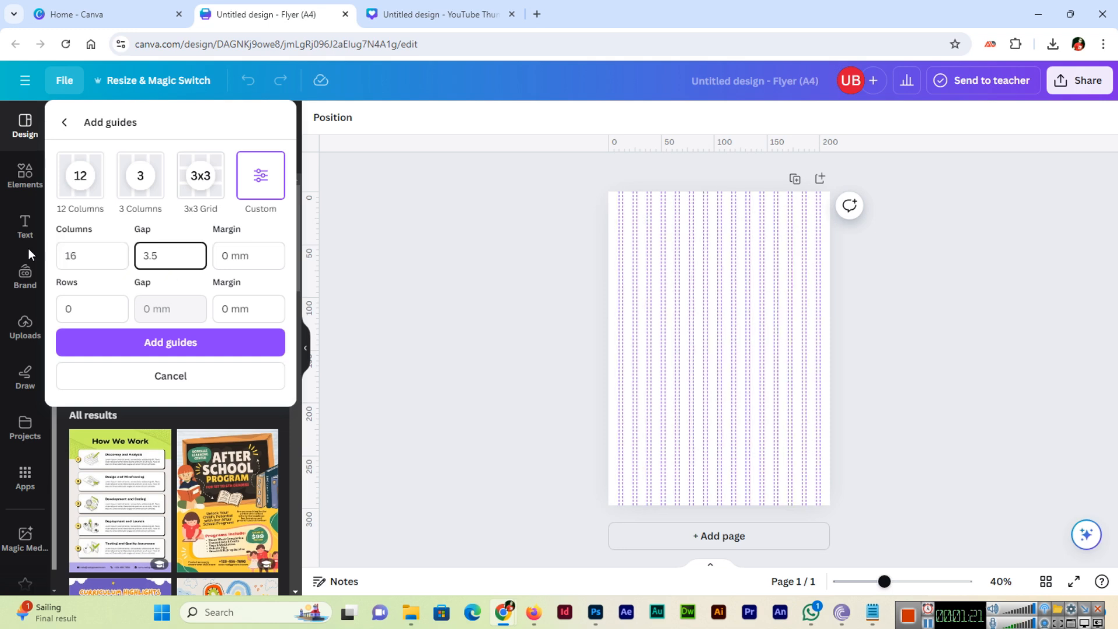
# Set the number of guide columns to 12, keeping the 3.5 mm gap and 0 mm margin.
pyautogui.click(64, 255)
pyautogui.hotkey('ctrl', 'a')
pyautogui.write('12')
pyautogui.click(137, 256)
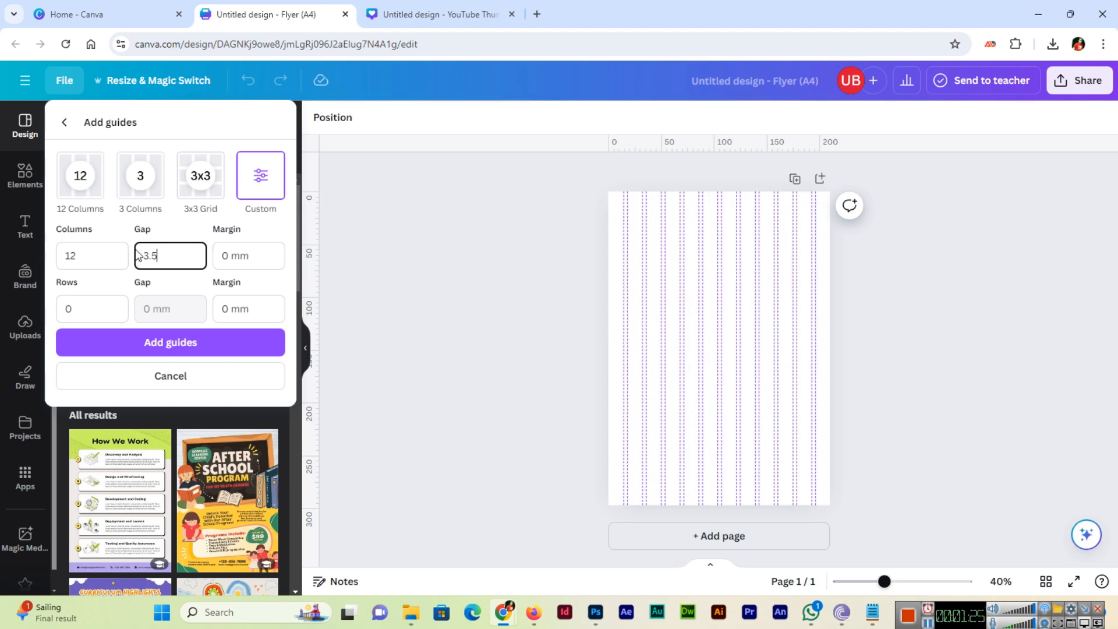
pyautogui.click(262, 258)
pyautogui.hotkey('ctrl', 'a')
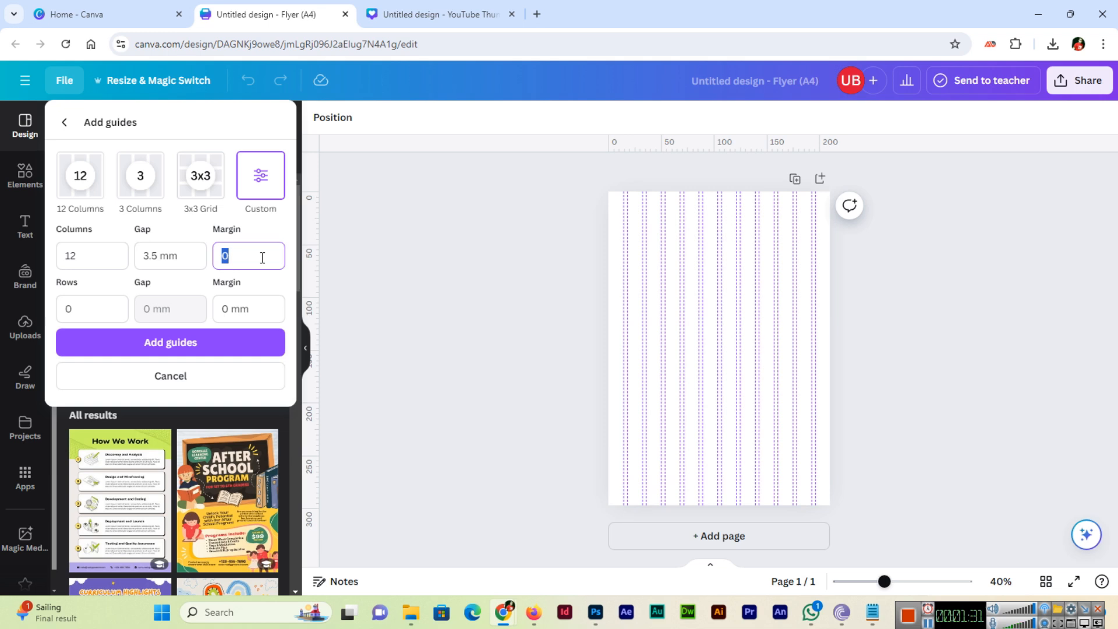
# Try 12 guide rows, and reduce the row count to 3.
pyautogui.click(91, 311)
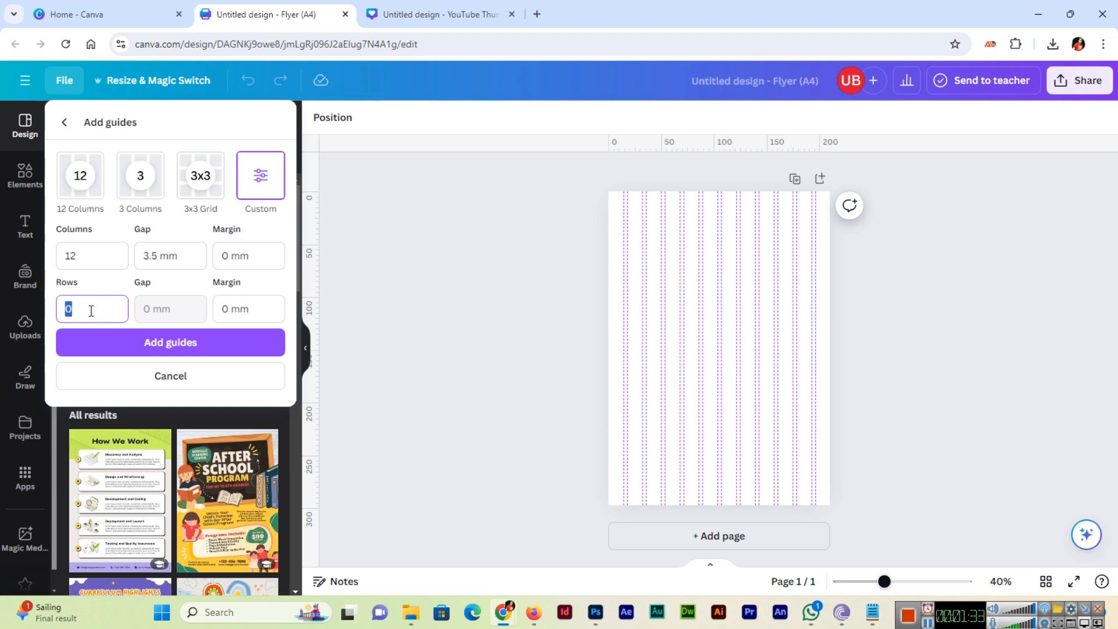
pyautogui.write('12')
pyautogui.press('Tab')
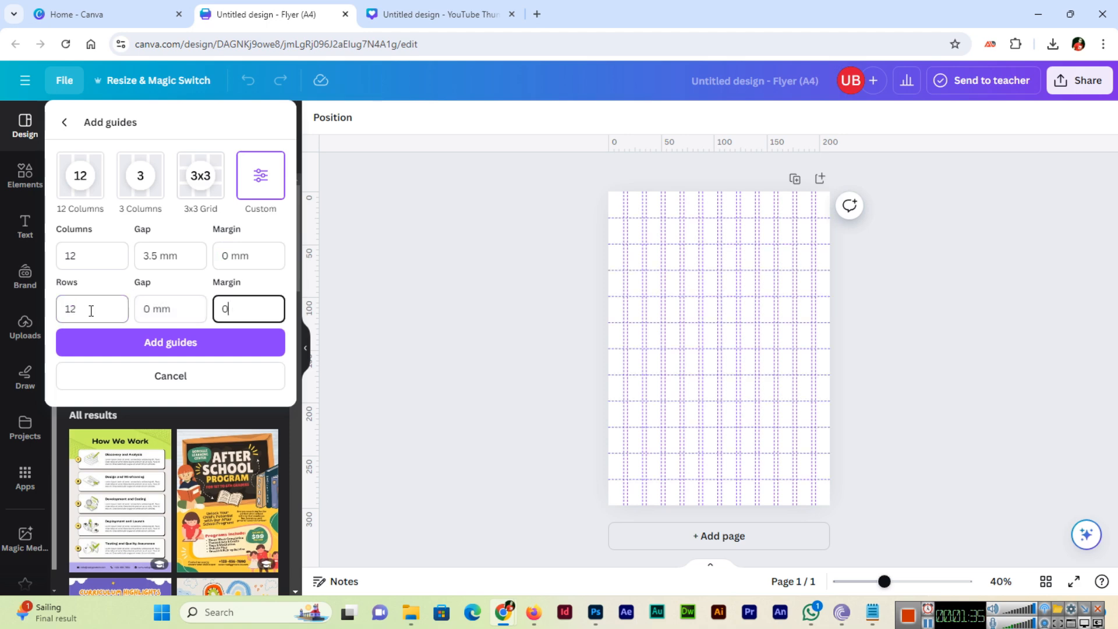
pyautogui.moveTo(87, 309); pyautogui.dragTo(48, 307)
pyautogui.hotkey('ctrl', 'a')
pyautogui.write('3')
pyautogui.press('Tab')
pyautogui.press('Tab')
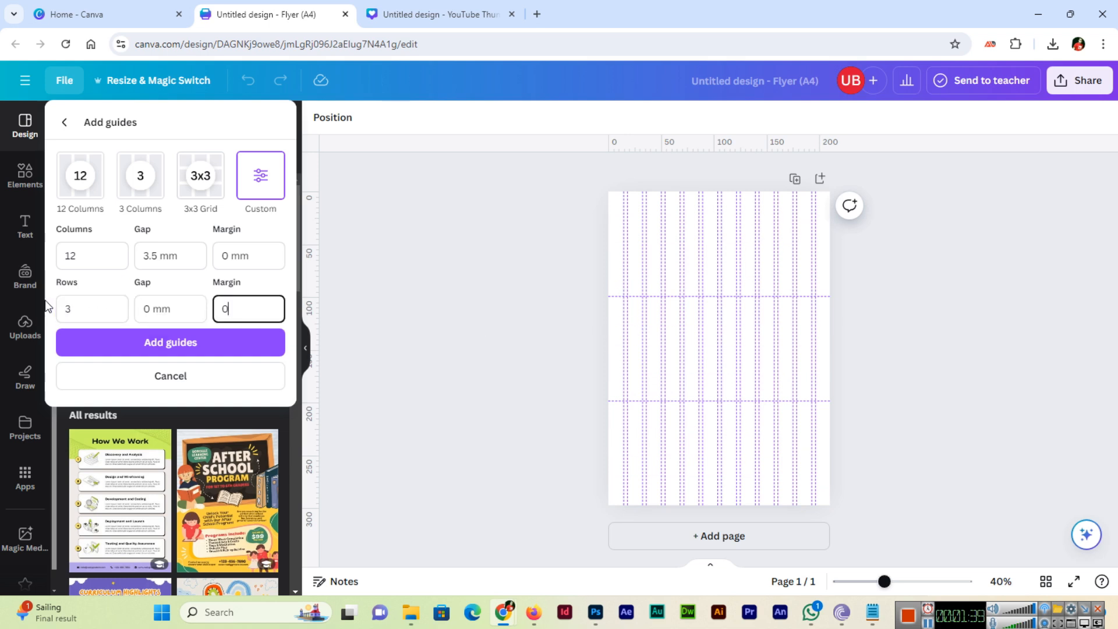
# Try a 50 mm margin for the guide rows.
pyautogui.hotkey('ctrl', 'a')
pyautogui.write('5')
pyautogui.hotkey('ctrl', 'a')
pyautogui.write('50')
pyautogui.press('Tab')
pyautogui.click(231, 308)
pyautogui.hotkey('ctrl', 'a')
pyautogui.write('50')
pyautogui.press('Tab')
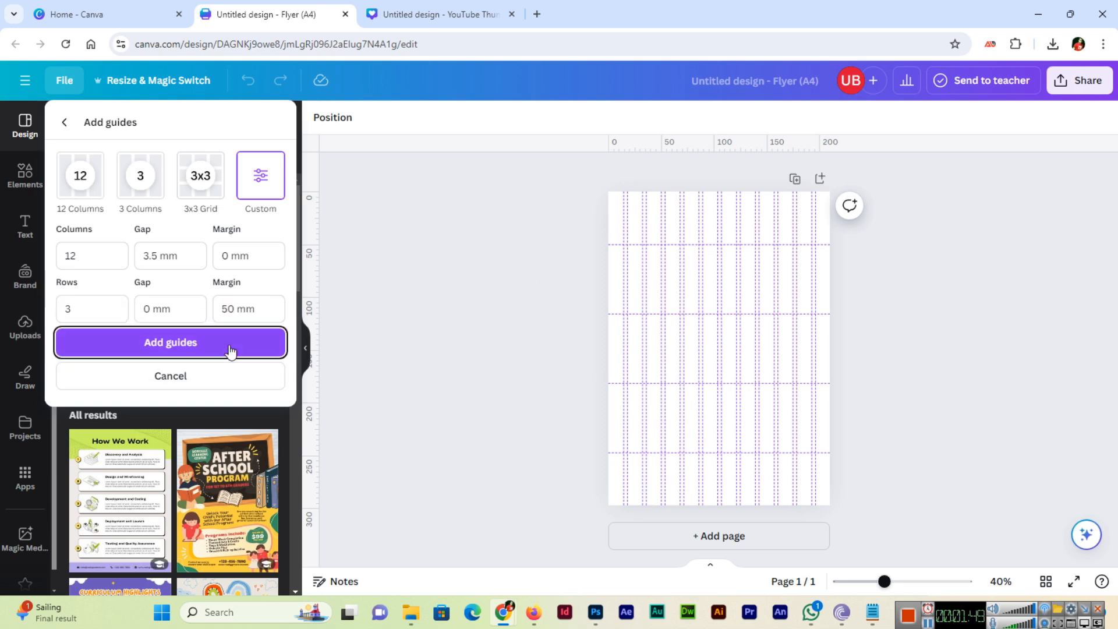
# Reset the margin of the guide rows to 0 mm.
pyautogui.click(265, 303)
pyautogui.press('BackSpace')
pyautogui.press('BackSpace')
pyautogui.click(266, 249)
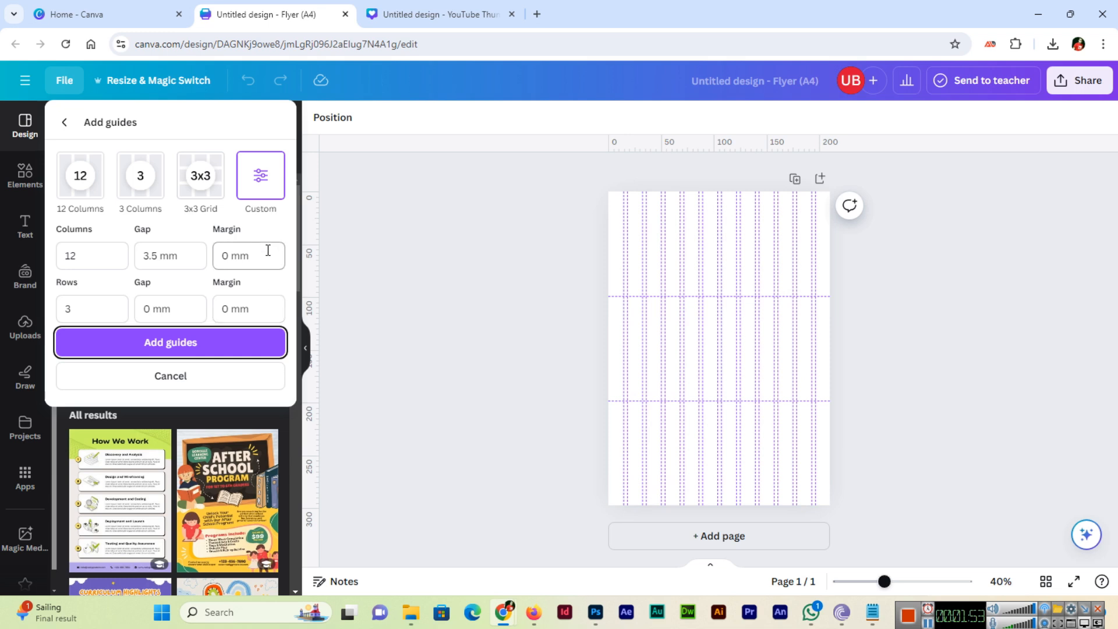
# Try a 50 mm margin for the guide columns and return it to 0 mm.
pyautogui.doubleClick(268, 249)
pyautogui.write('50')
pyautogui.press('Tab')
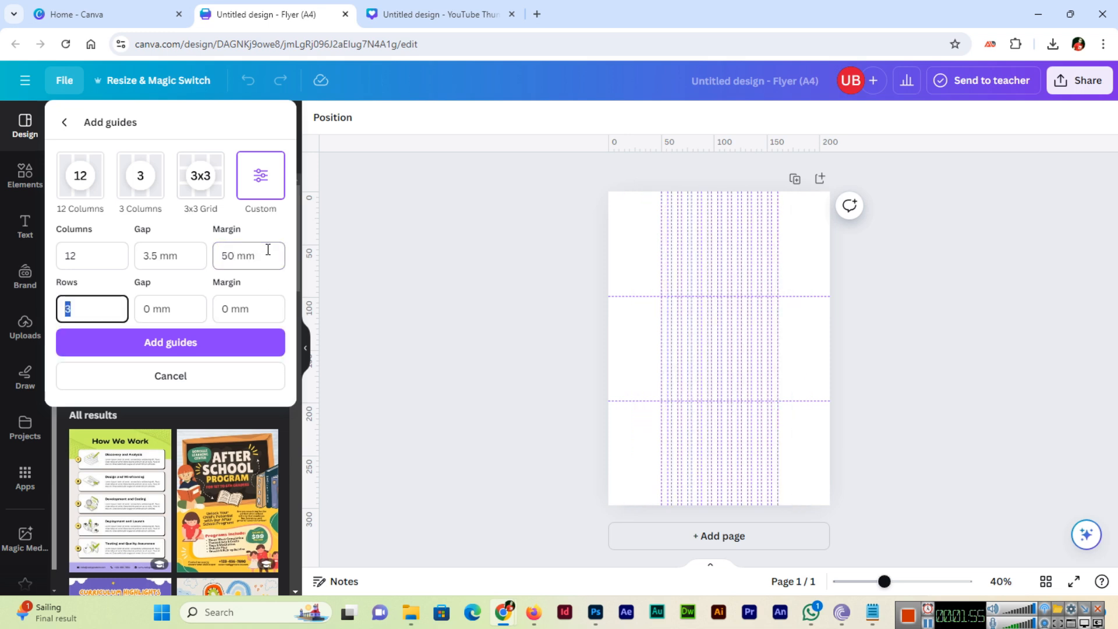
pyautogui.doubleClick(256, 253)
pyautogui.write('0')
pyautogui.press('Tab')
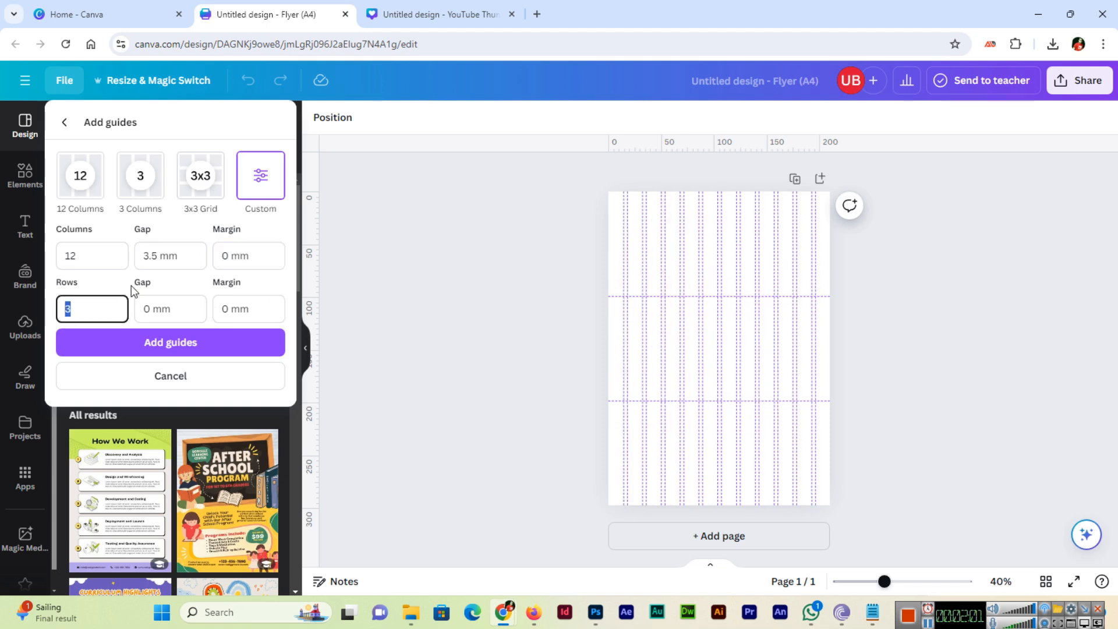
# Set the guide rows to 0 and add the 12-column guides to the page.
pyautogui.write('0')
pyautogui.press('Return')
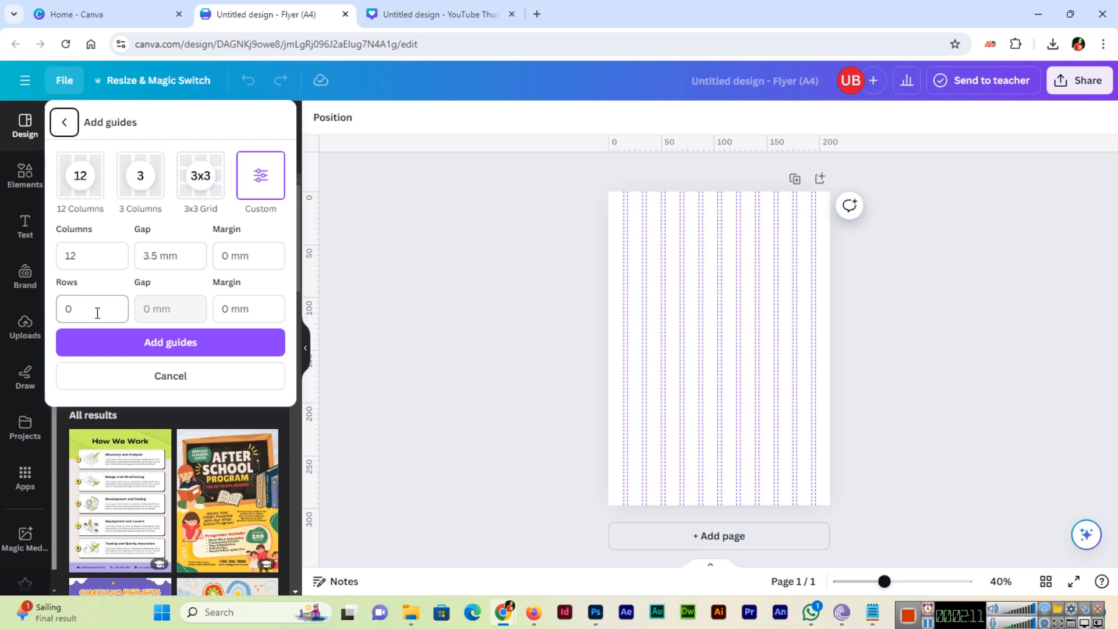
pyautogui.click(179, 348)
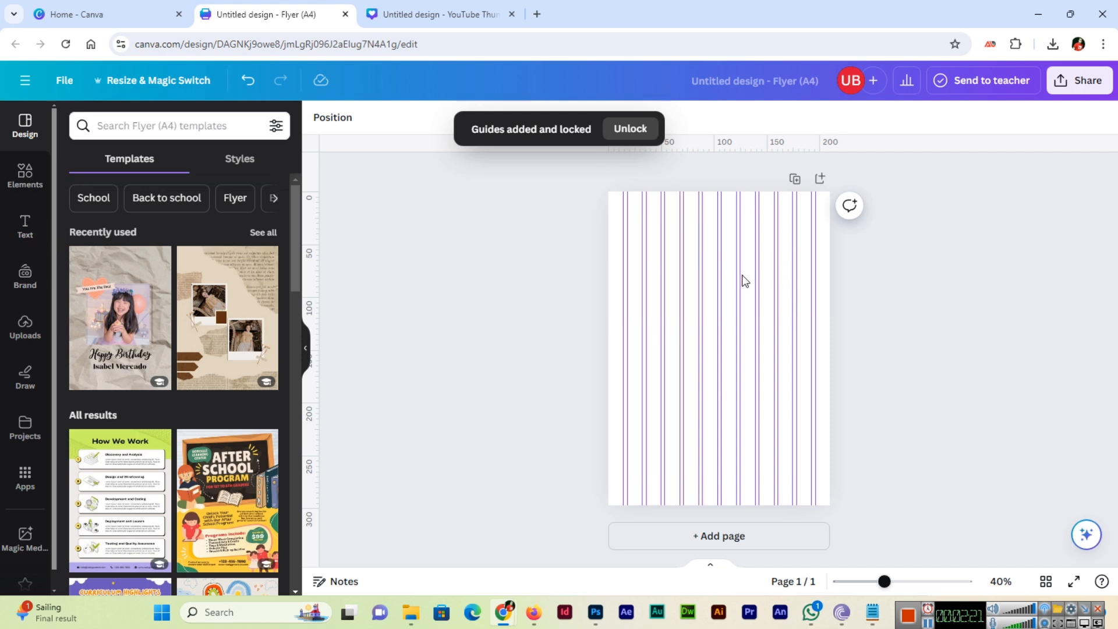
# Add a rectangle, flatten it to about 31 mm high and move it to the page's upper left.
pyautogui.press('r')
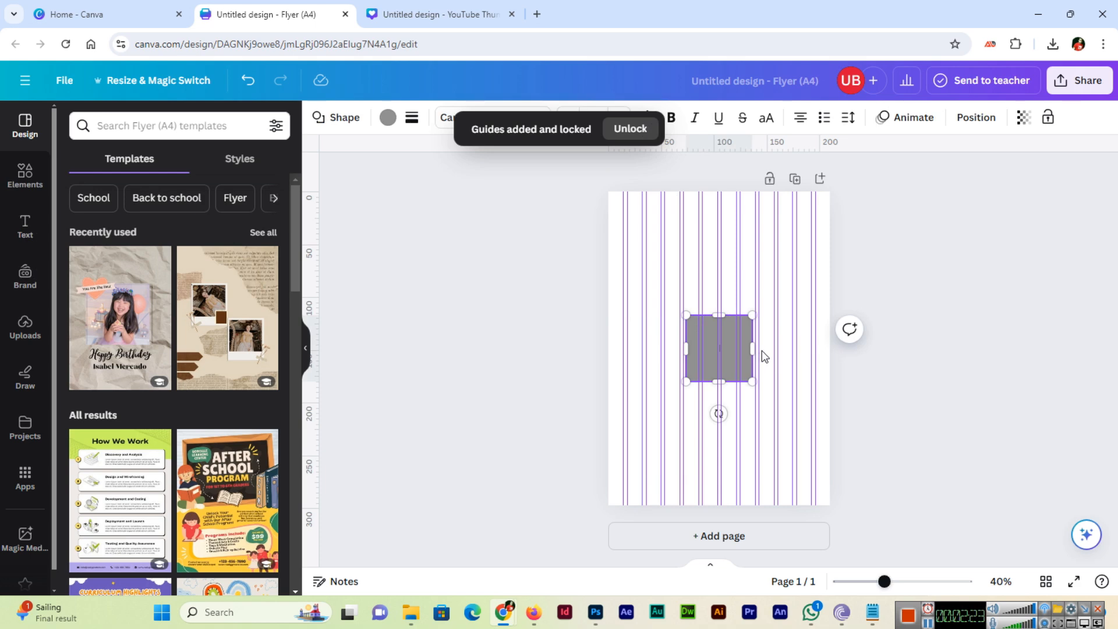
pyautogui.moveTo(718, 316); pyautogui.dragTo(715, 348)
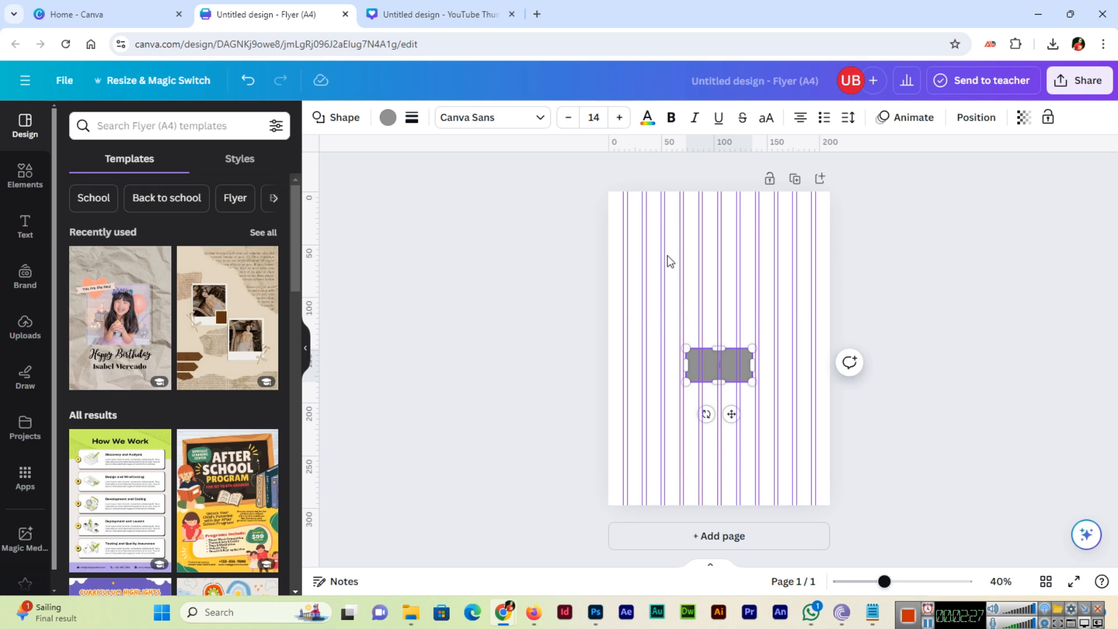
pyautogui.click(896, 281)
pyautogui.moveTo(710, 363); pyautogui.dragTo(680, 229)
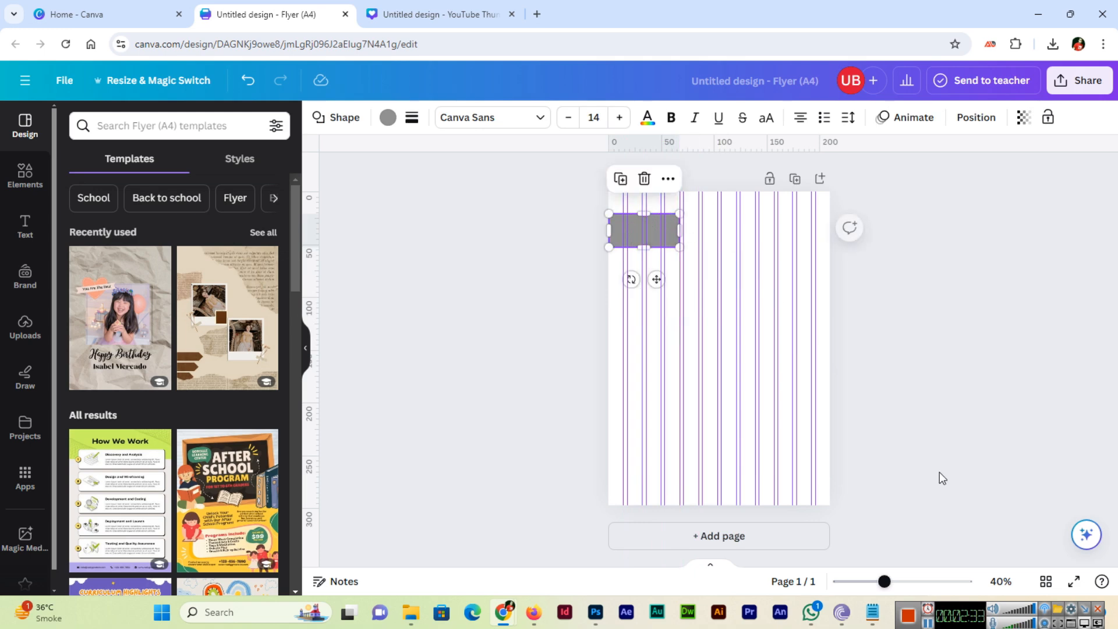
# Extend the rectangle to the page's left edge so it spans the first four guide columns, about 68 mm wide.
pyautogui.moveTo(883, 581); pyautogui.dragTo(910, 580)
pyautogui.scroll(5, 871, 444)
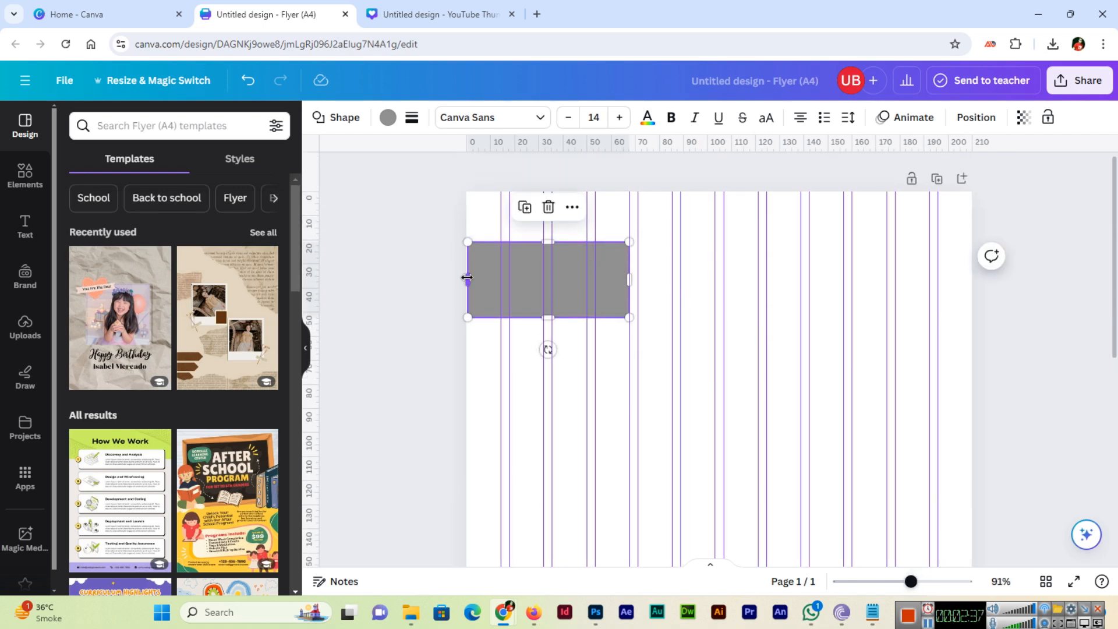
pyautogui.moveTo(466, 279); pyautogui.dragTo(464, 279)
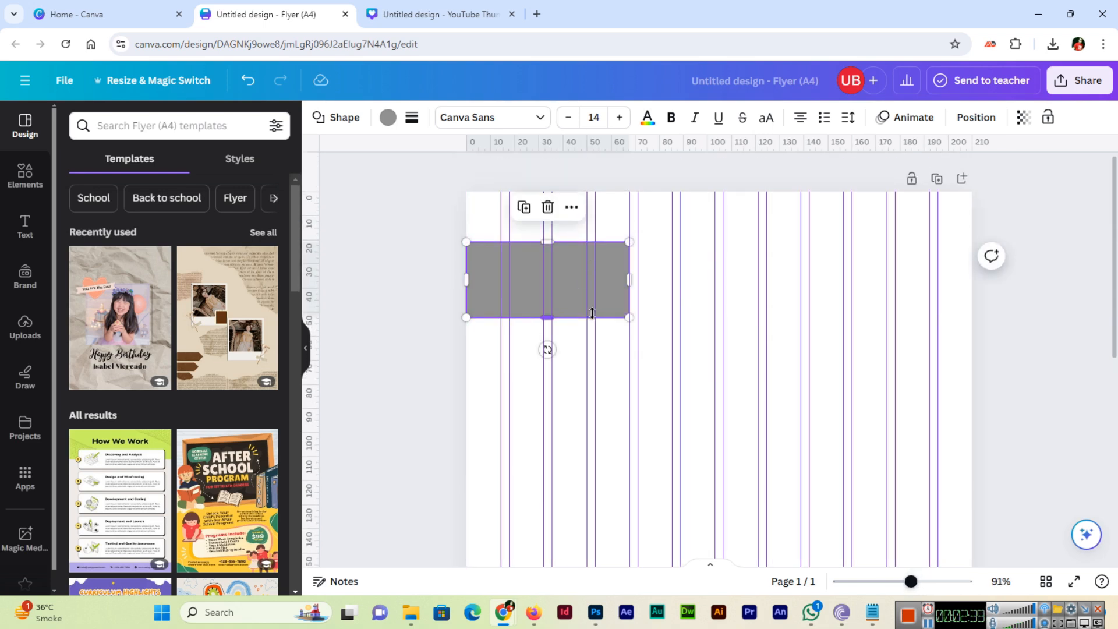
# Duplicate the rectangle twice along the same row, aligning each copy to the next four guide columns.
pyautogui.moveTo(571, 275); pyautogui.dragTo(742, 273)
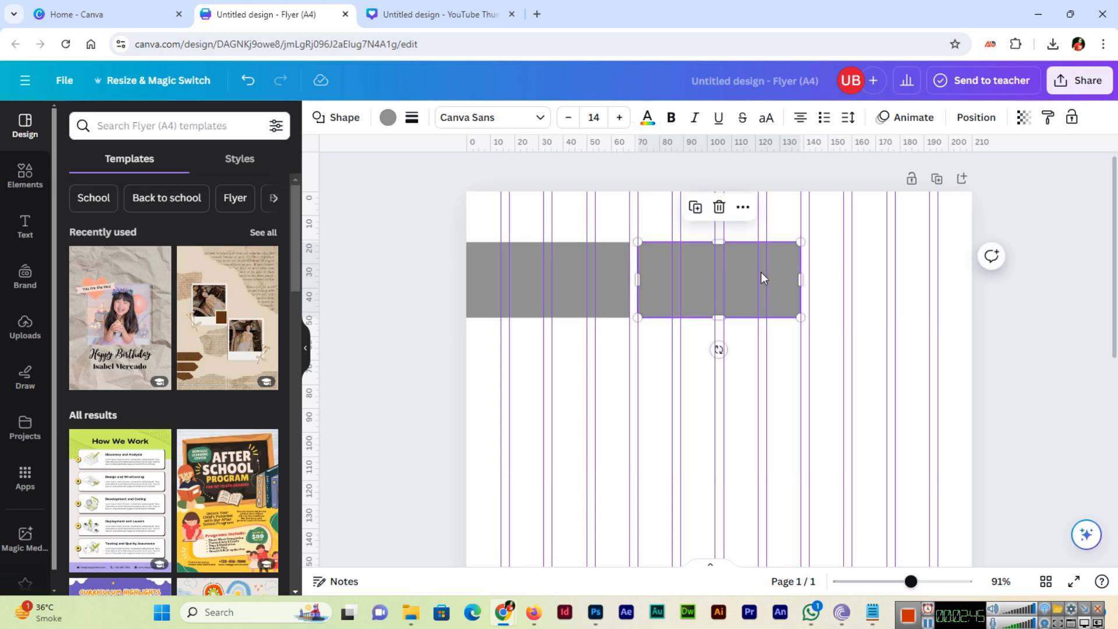
pyautogui.moveTo(742, 279); pyautogui.dragTo(915, 279)
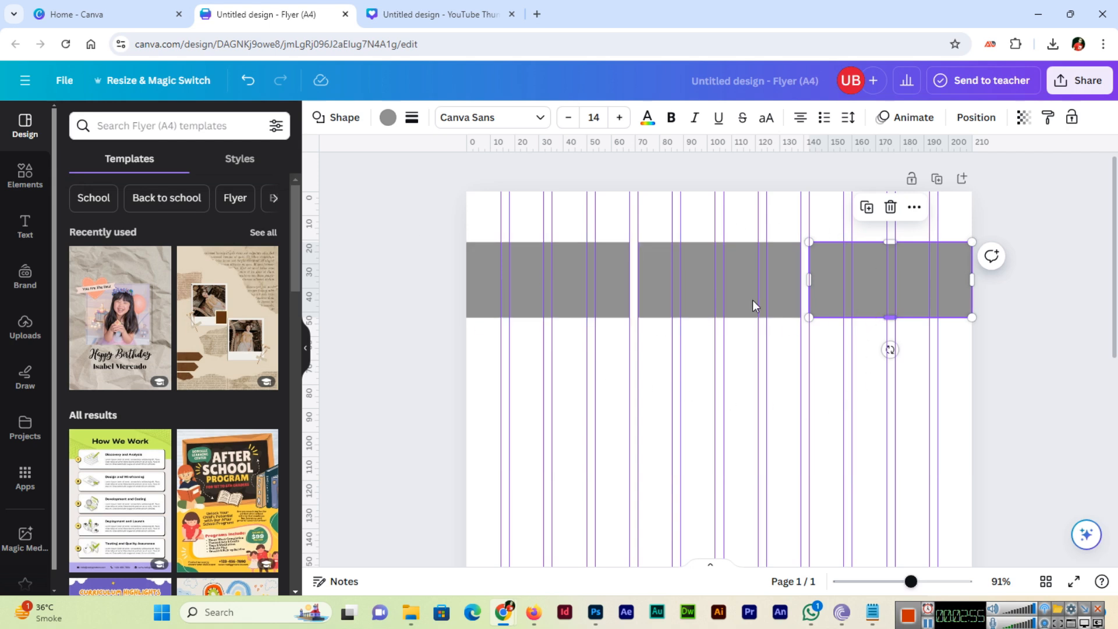
pyautogui.click(738, 290)
pyautogui.click(569, 274)
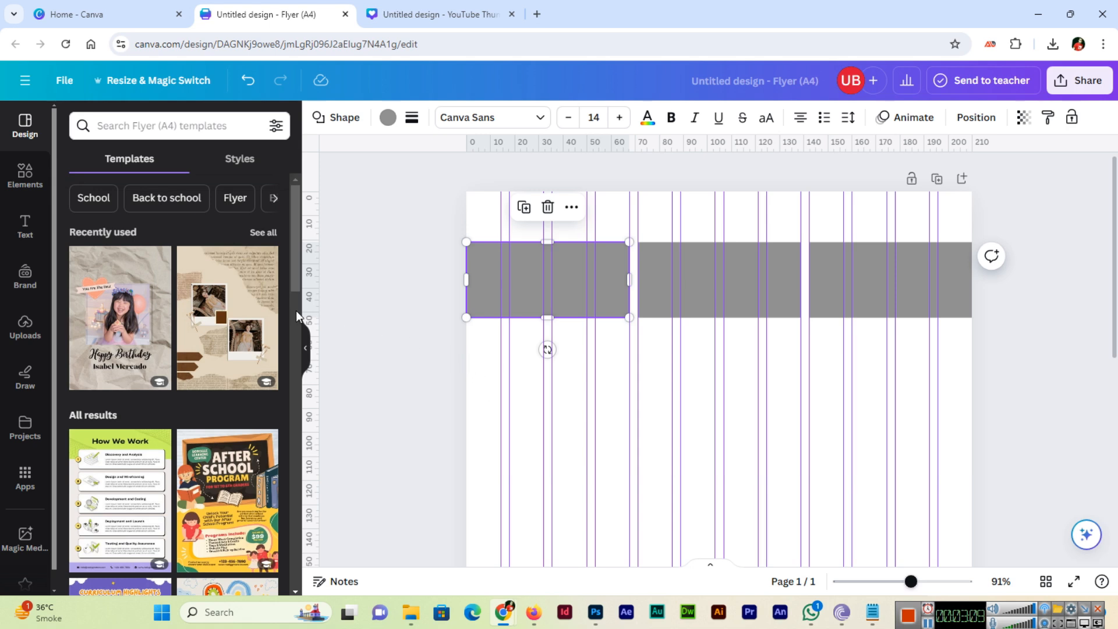
pyautogui.scroll(-4, 249, 314)
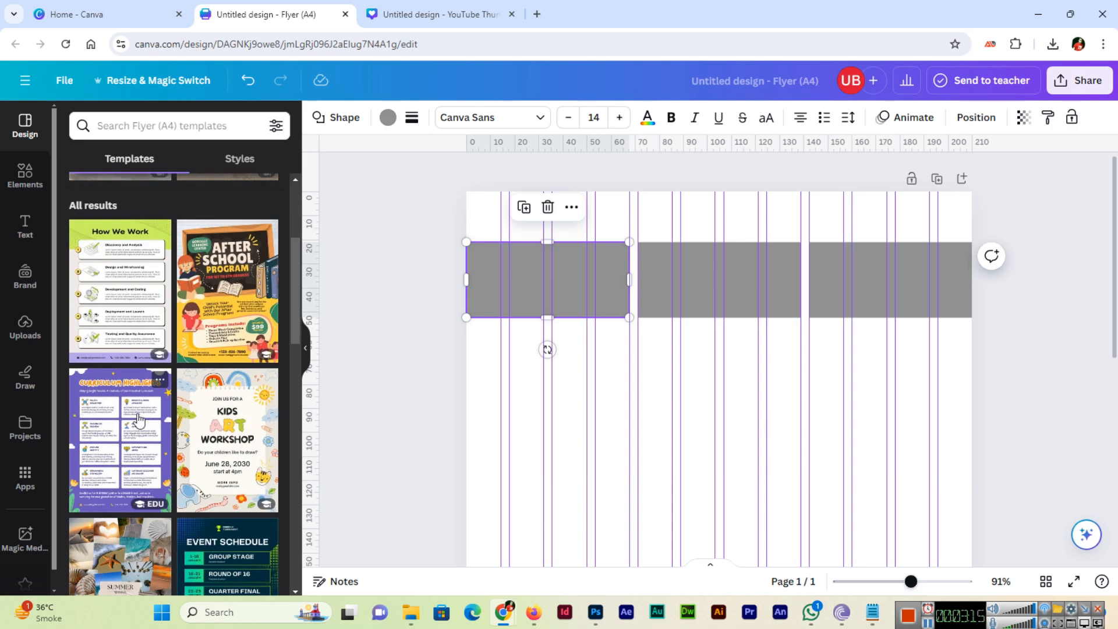
pyautogui.scroll(-3, 157, 463)
pyautogui.scroll(-9, 159, 464)
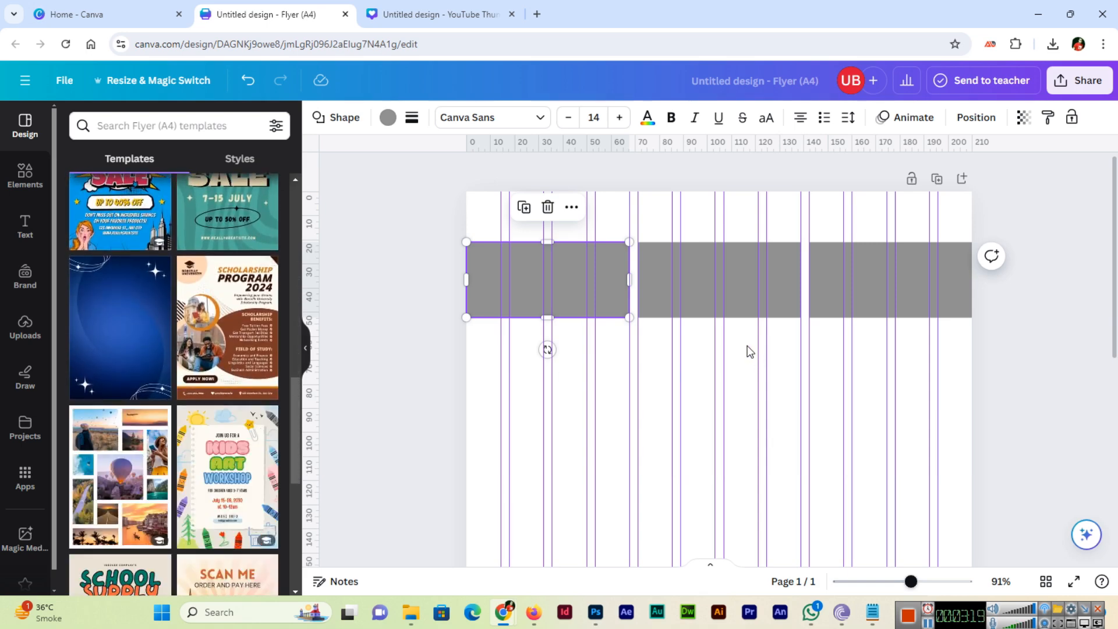
pyautogui.scroll(-4, 236, 441)
pyautogui.scroll(-4, 236, 404)
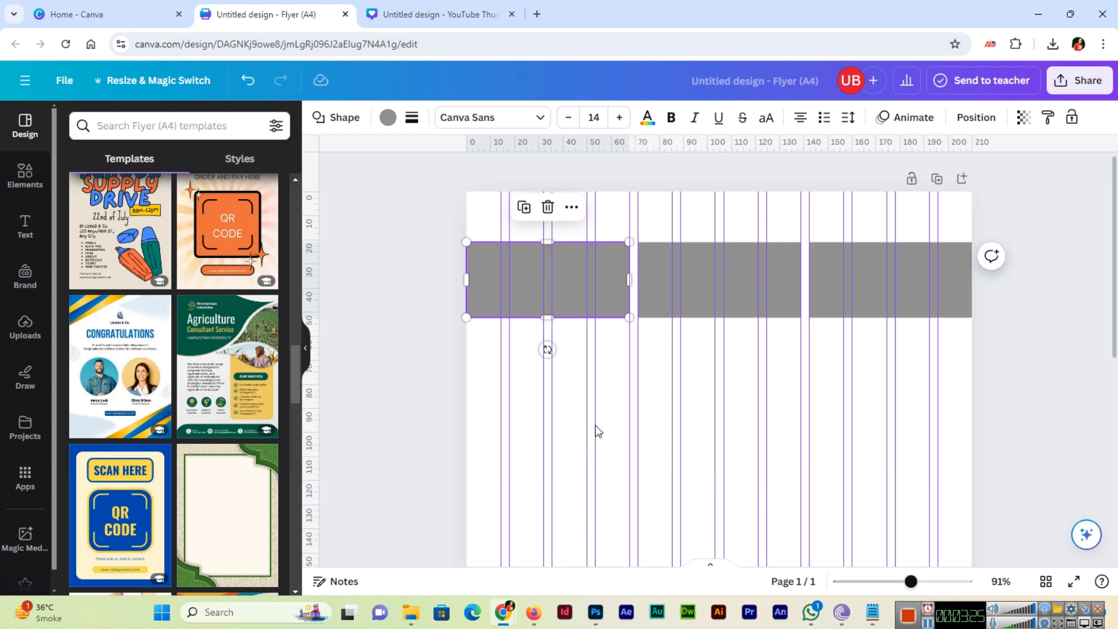
# Add a circle below the rectangles and align its left edge with the start of the second guide column.
pyautogui.scroll(-2, 595, 430)
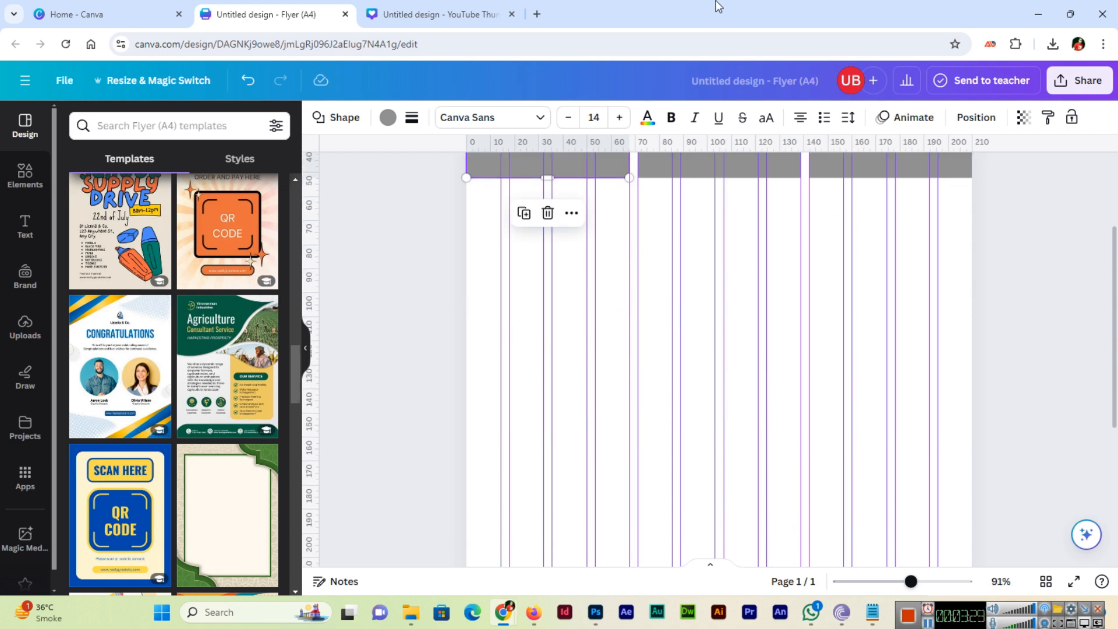
pyautogui.click(590, 382)
pyautogui.press('c')
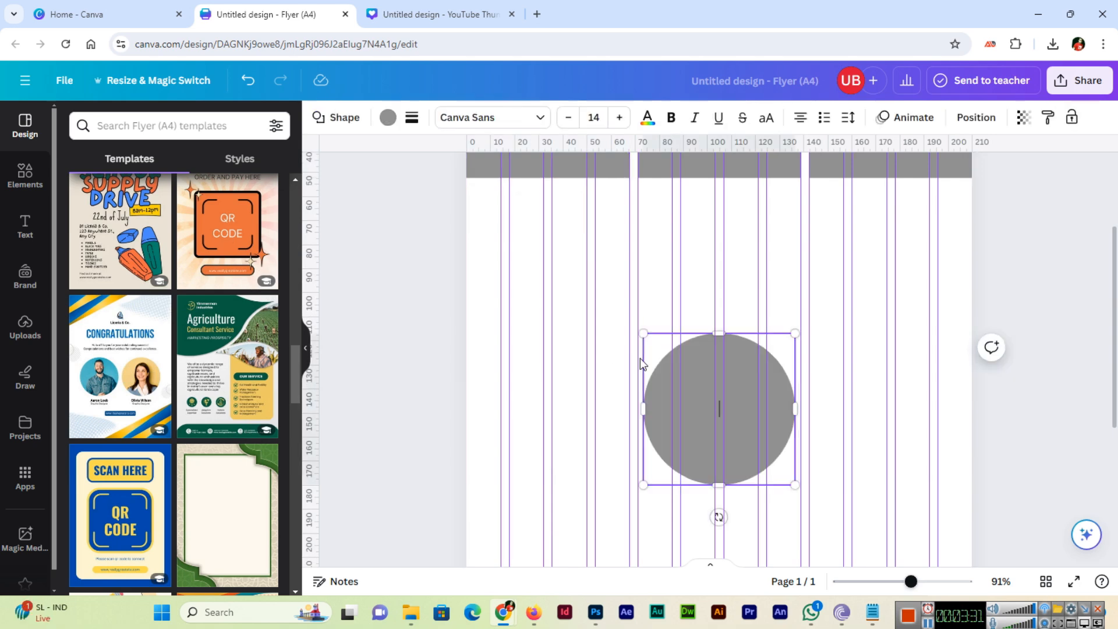
pyautogui.moveTo(691, 411)
pyautogui.mouseDown()
pyautogui.moveTo(547, 332)
pyautogui.moveTo(569, 339)
pyautogui.mouseUp()
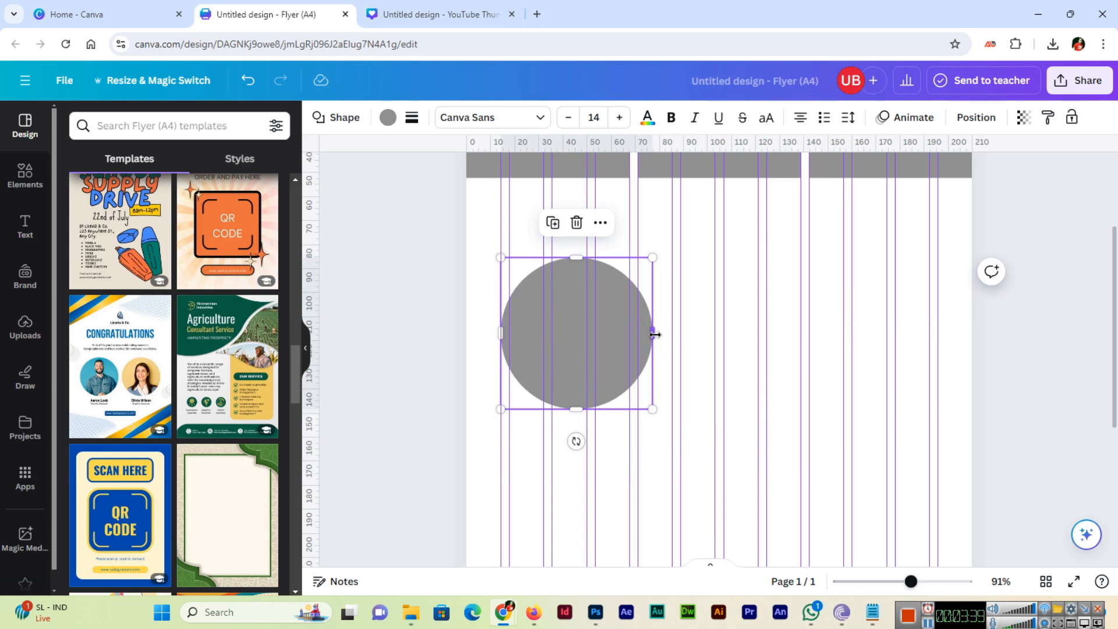
pyautogui.moveTo(526, 336); pyautogui.dragTo(531, 330)
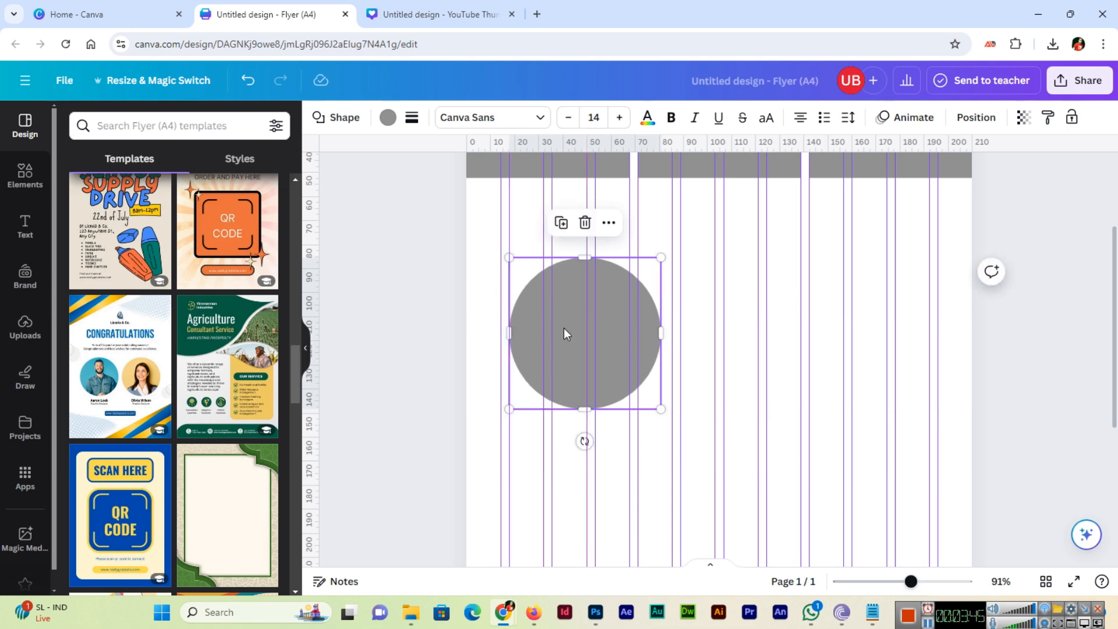
# Widen the circle to span four guide columns and place a copy beside it starting at the eighth column.
pyautogui.moveTo(662, 333); pyautogui.dragTo(872, 337)
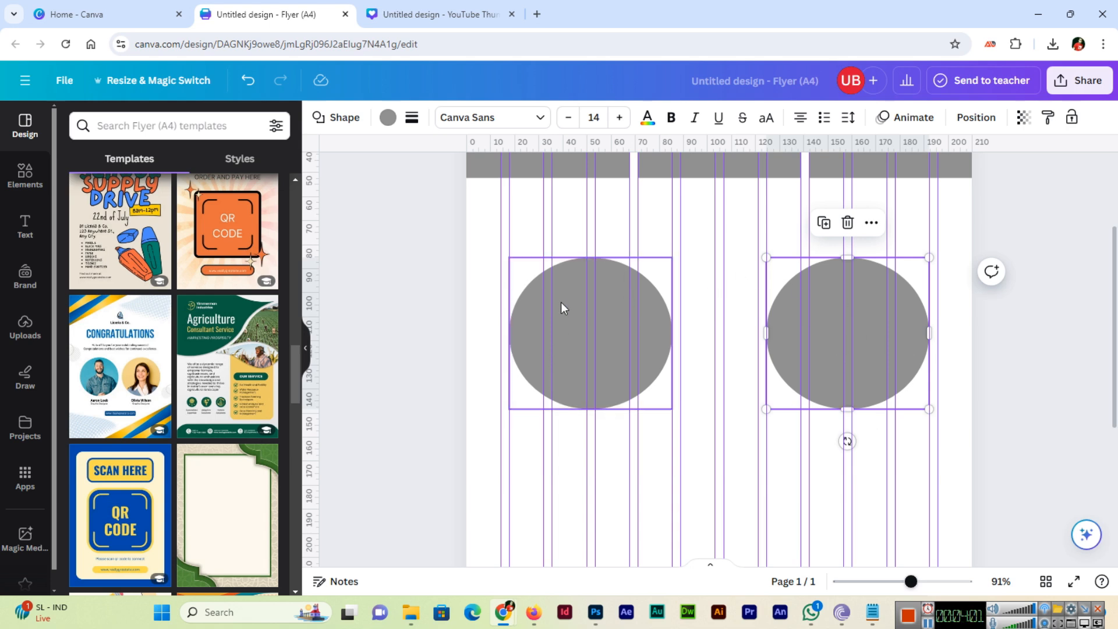
pyautogui.click(420, 263)
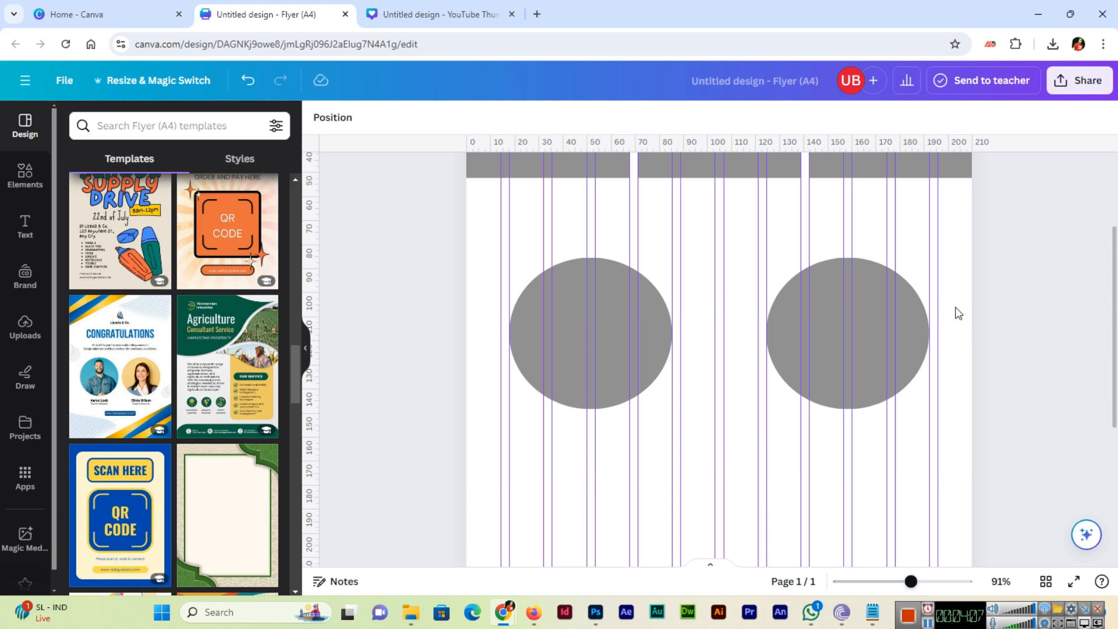
pyautogui.scroll(3, 904, 366)
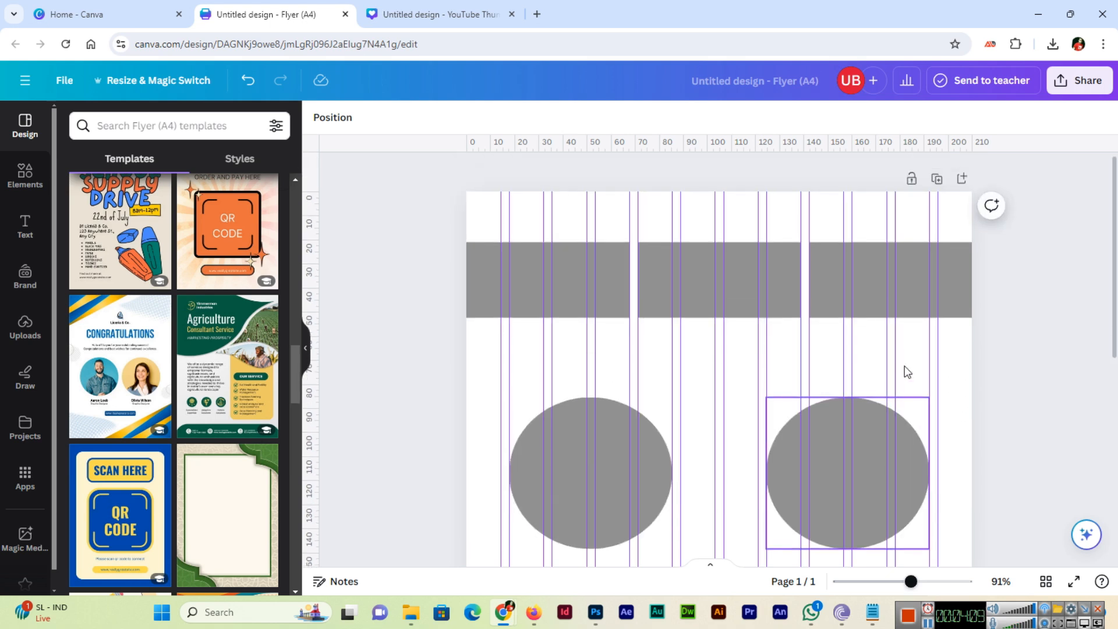